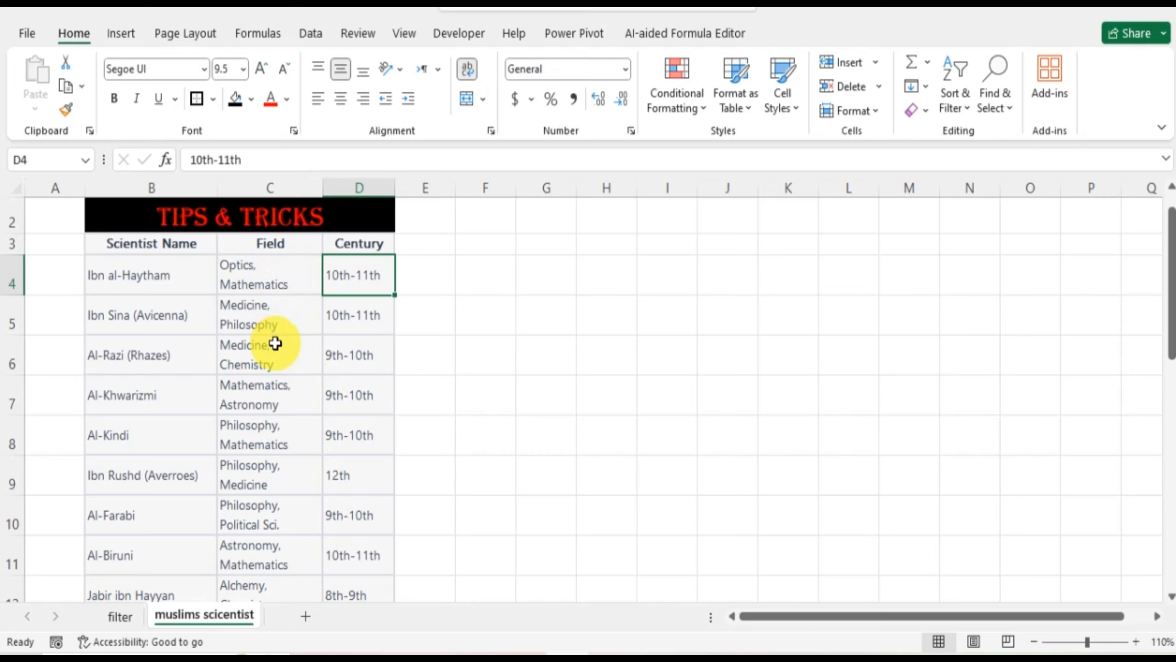
Insert a blank sheet column between the Field and Century columns
{"action": "key", "text": "Left"}
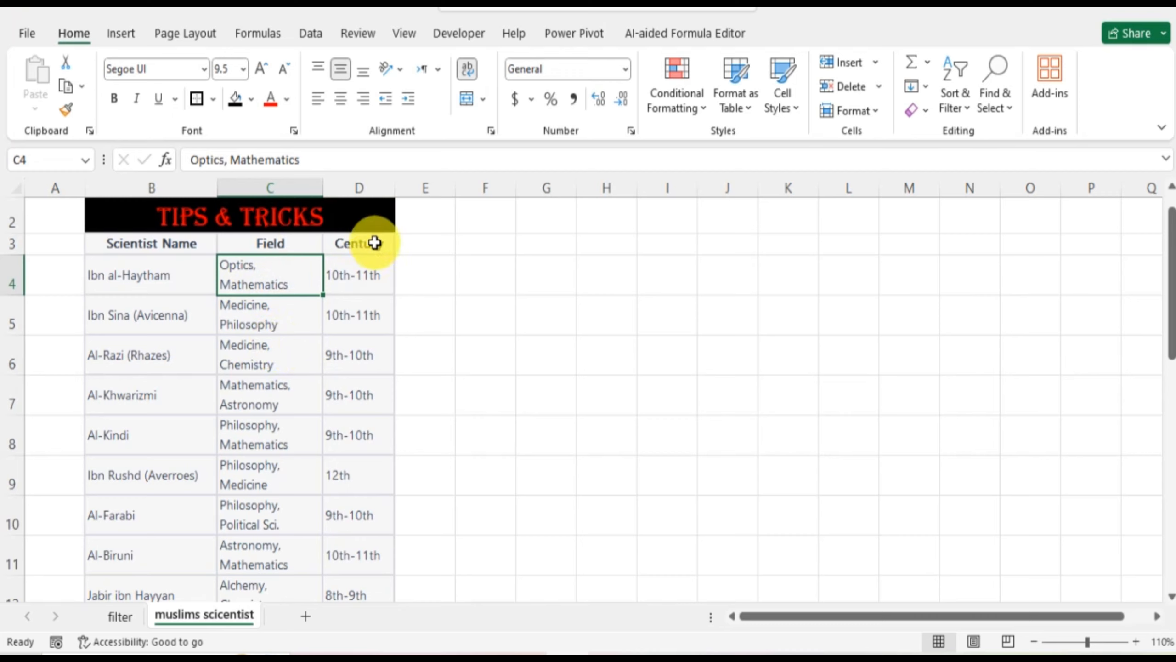
{"action": "left_click", "coordinate": [366, 277]}
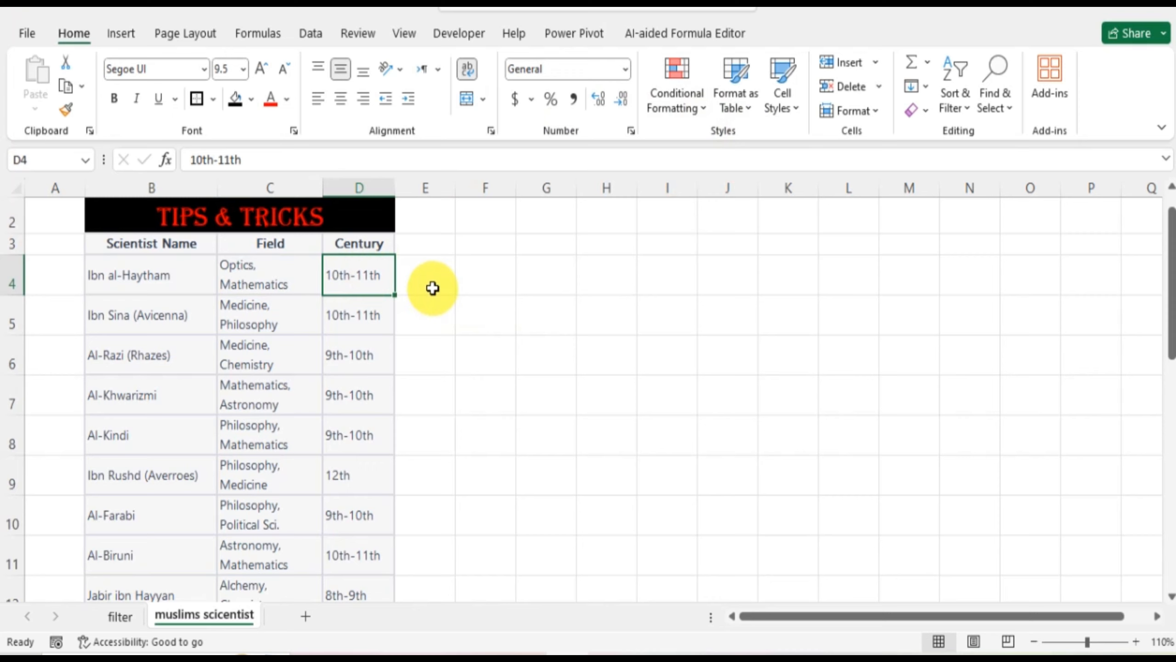
{"action": "left_click", "coordinate": [879, 62]}
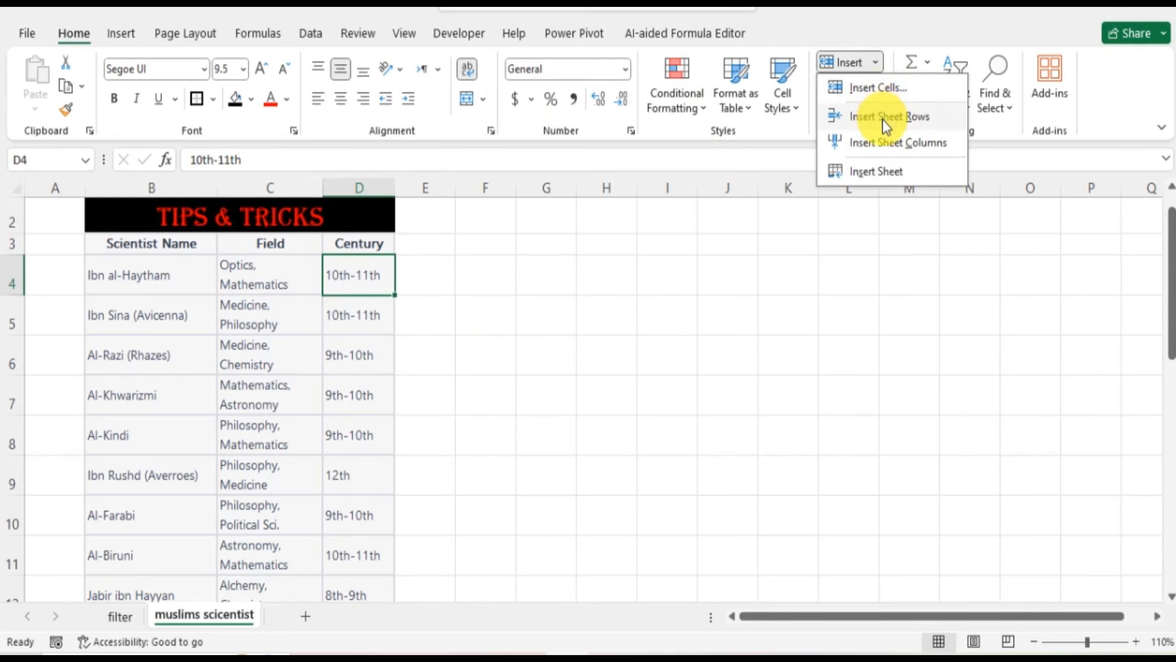
{"action": "left_click", "coordinate": [888, 142]}
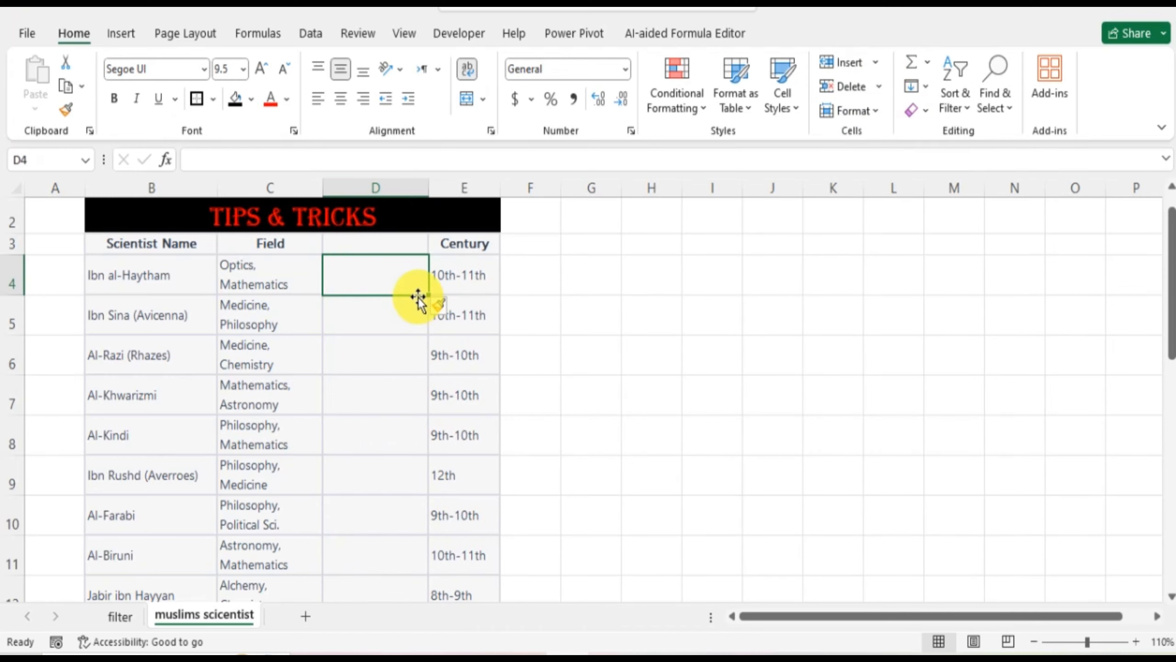
{"action": "left_click", "coordinate": [607, 306]}
Start a delimited Text to Columns conversion on the Field values in C4:C28, with comma as the delimiter
{"action": "left_click", "coordinate": [310, 283]}
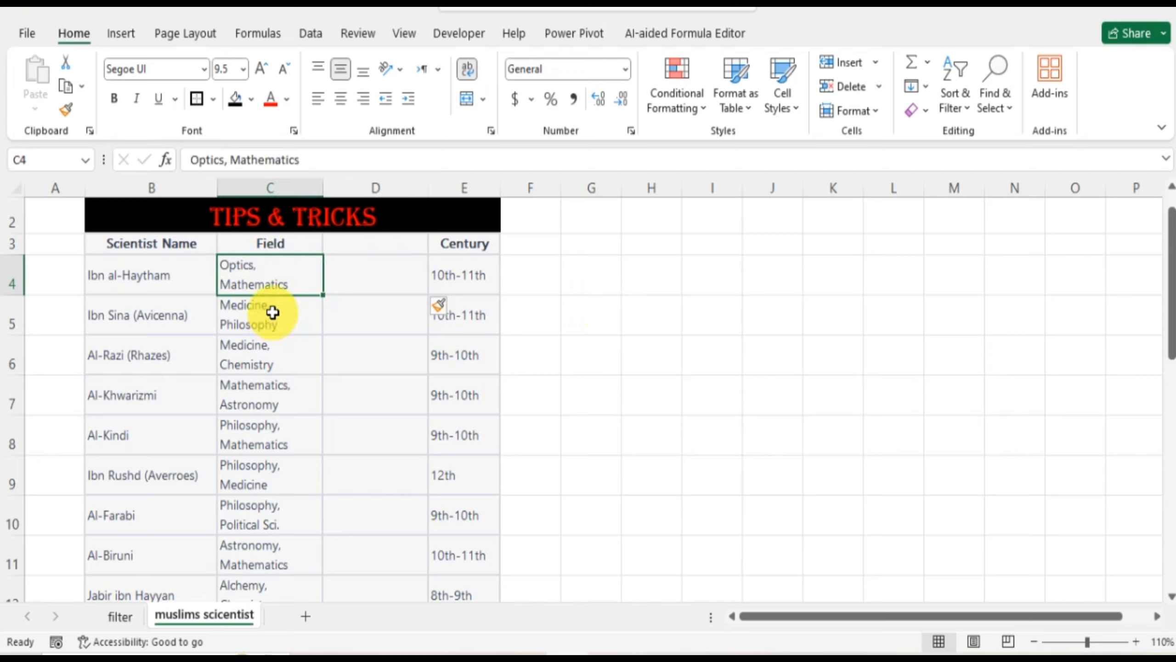
{"action": "key", "text": "ctrl+shift+Down"}
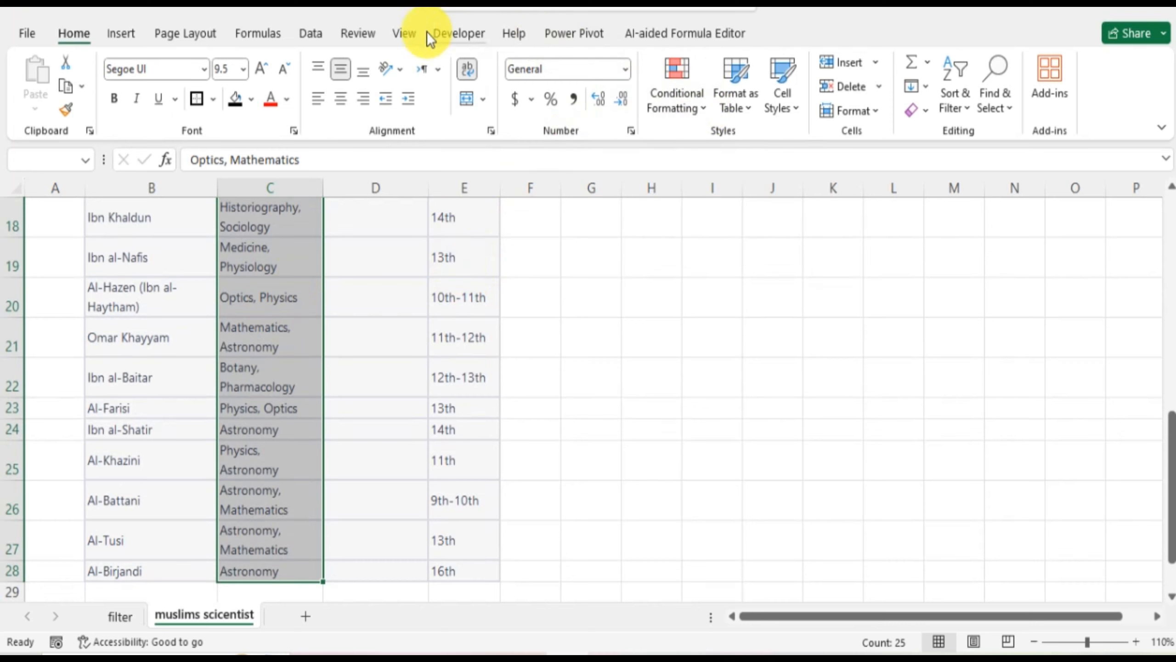
{"action": "left_click", "coordinate": [322, 29]}
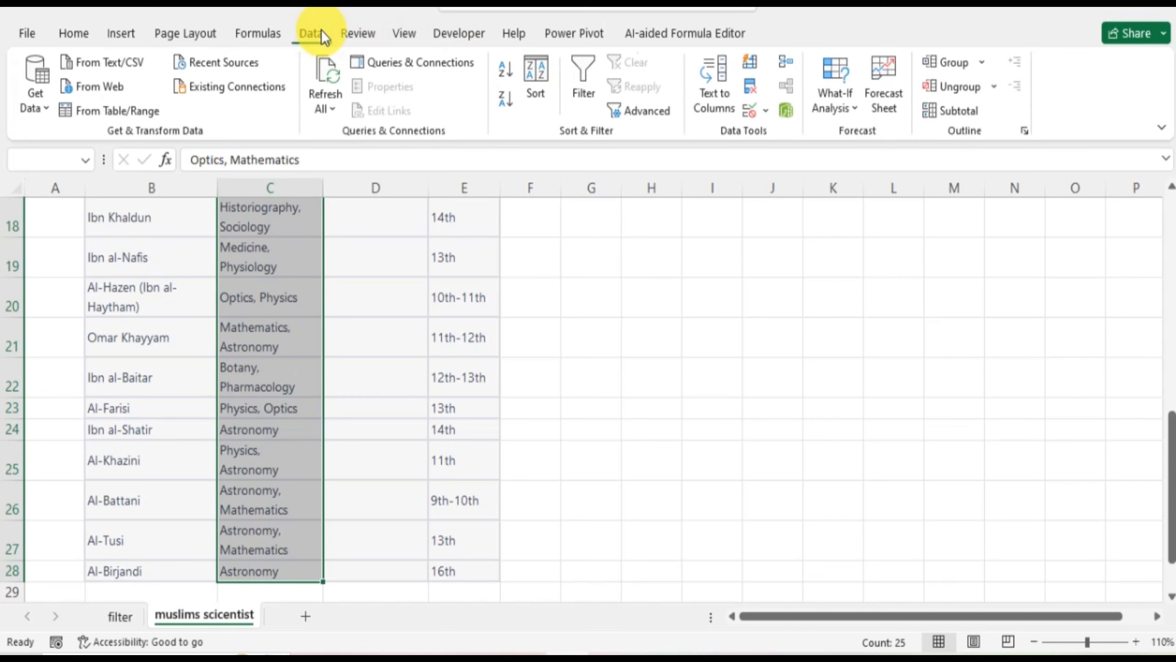
{"action": "left_click", "coordinate": [718, 110]}
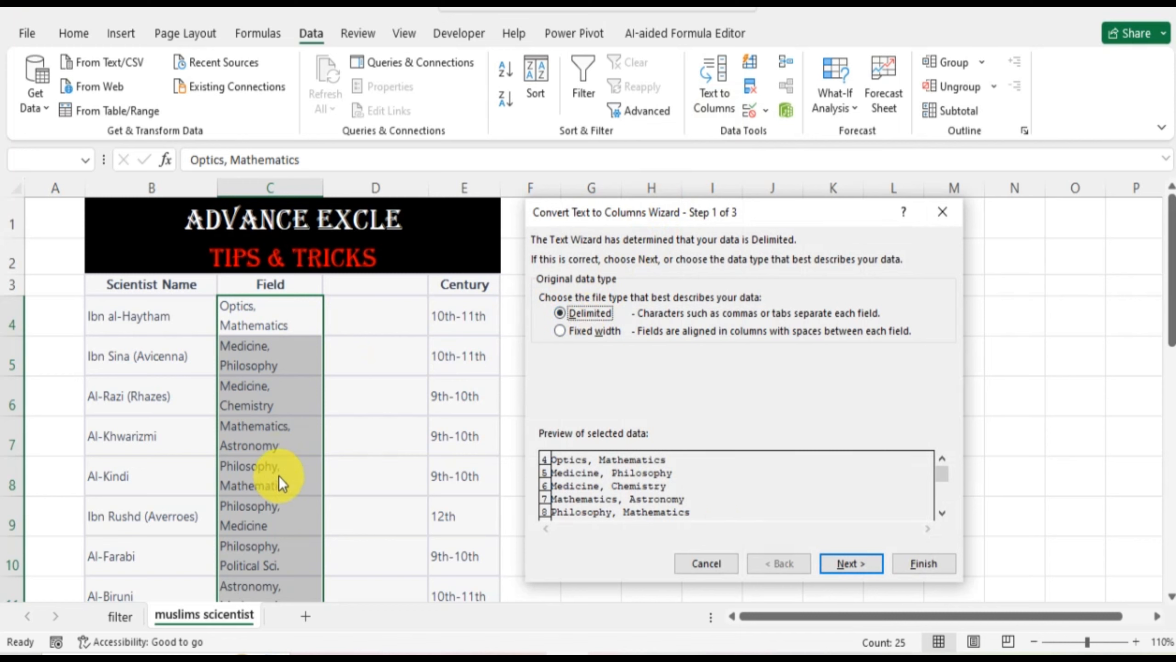
{"action": "left_click", "coordinate": [873, 570]}
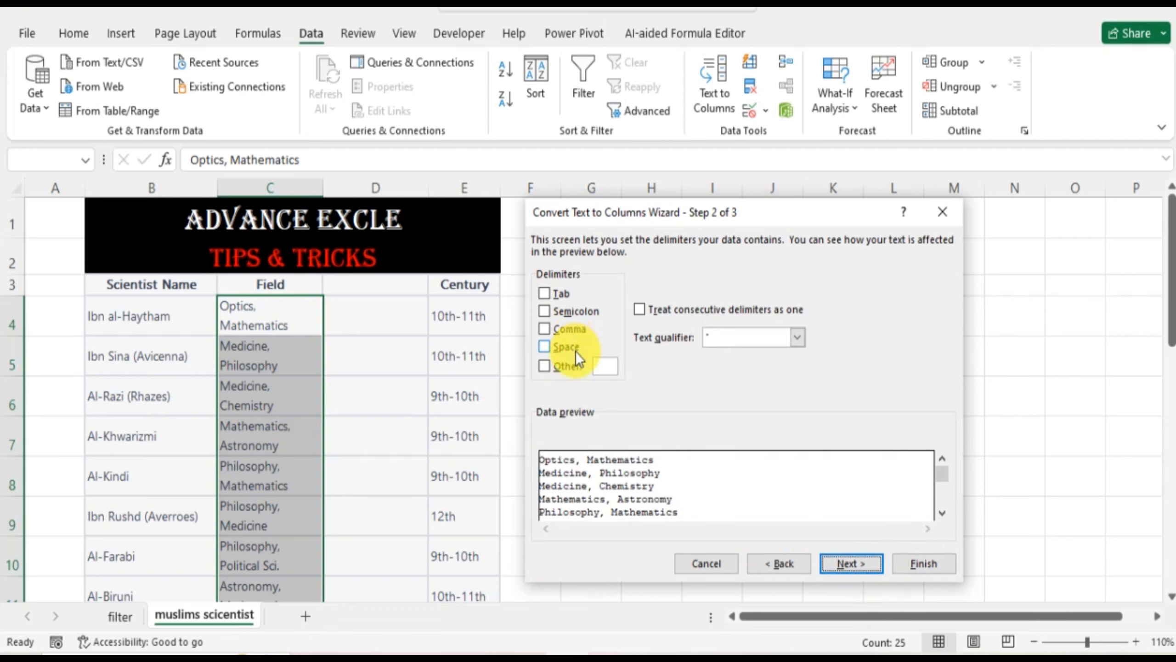
{"action": "left_click", "coordinate": [575, 333]}
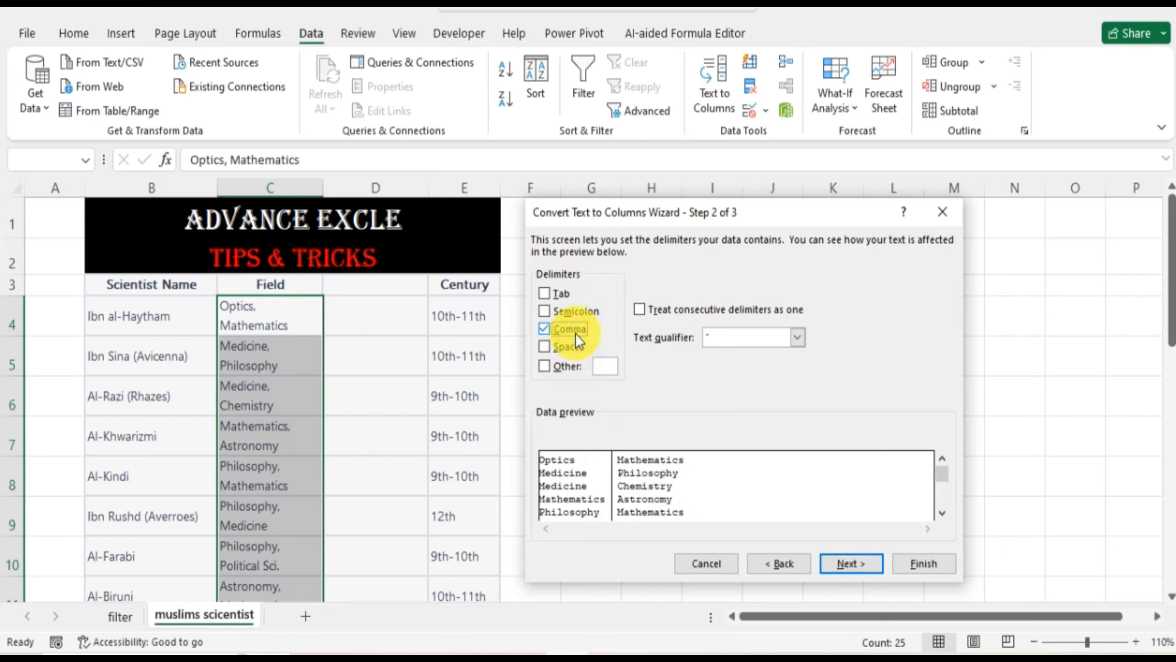
{"action": "left_click", "coordinate": [860, 562]}
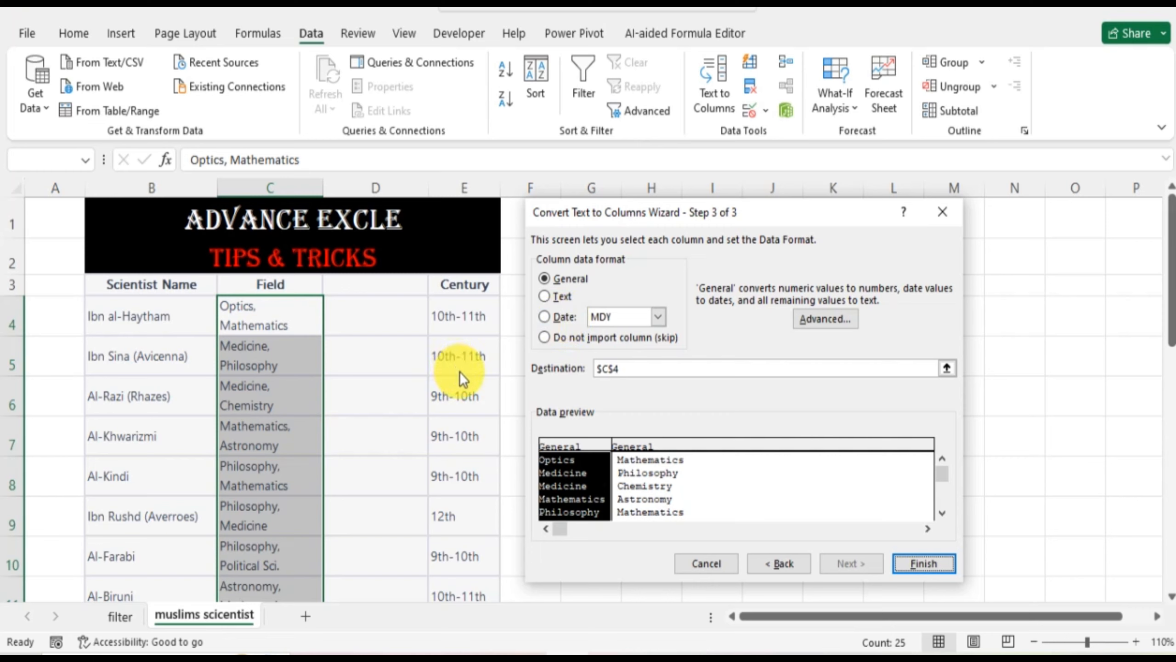
Set the first split column's data format to Text and finish the Field conversion, replacing the existing data
{"action": "left_click", "coordinate": [543, 296]}
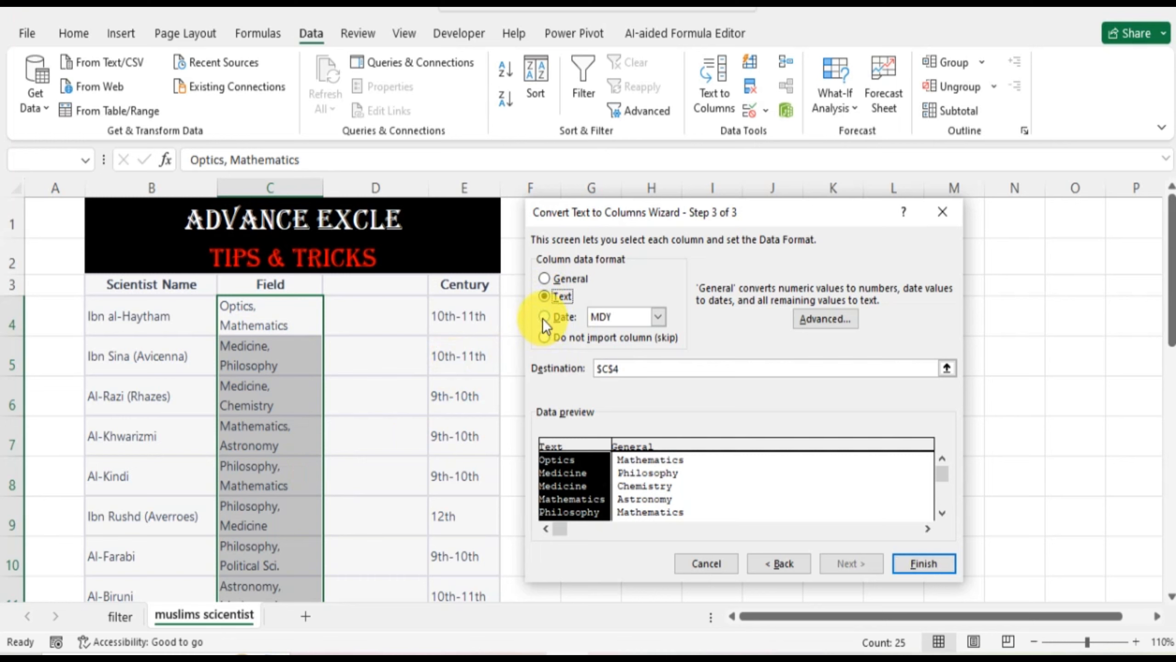
{"action": "left_click", "coordinate": [543, 317]}
{"action": "left_click", "coordinate": [544, 279]}
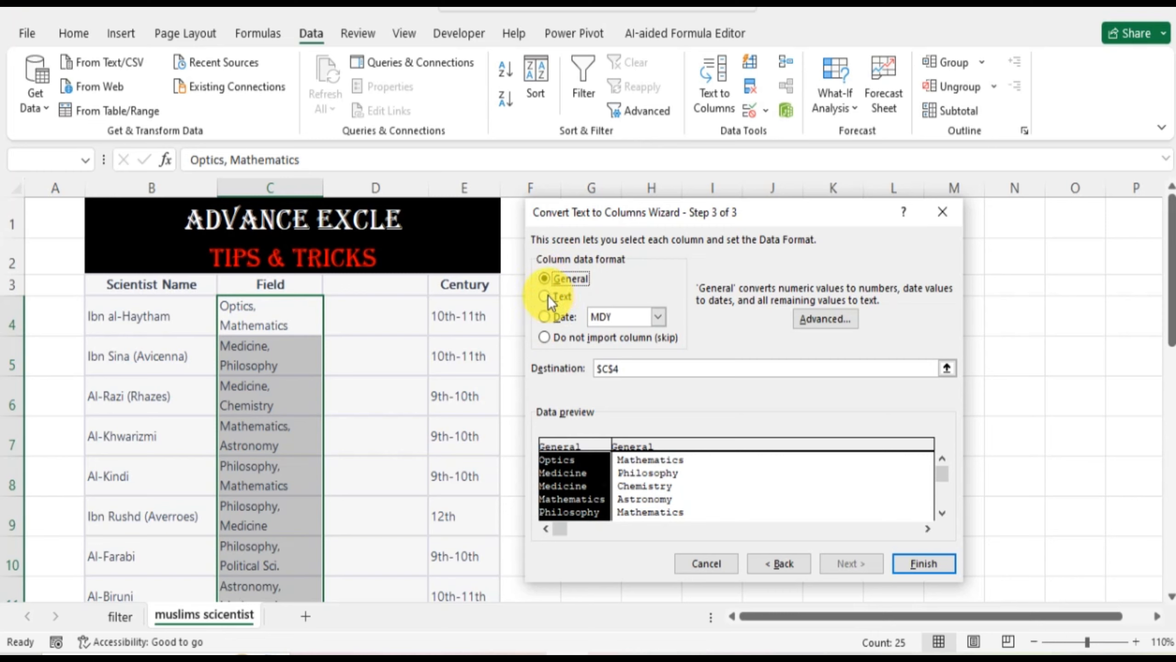
{"action": "left_click", "coordinate": [547, 295]}
{"action": "left_click", "coordinate": [945, 560]}
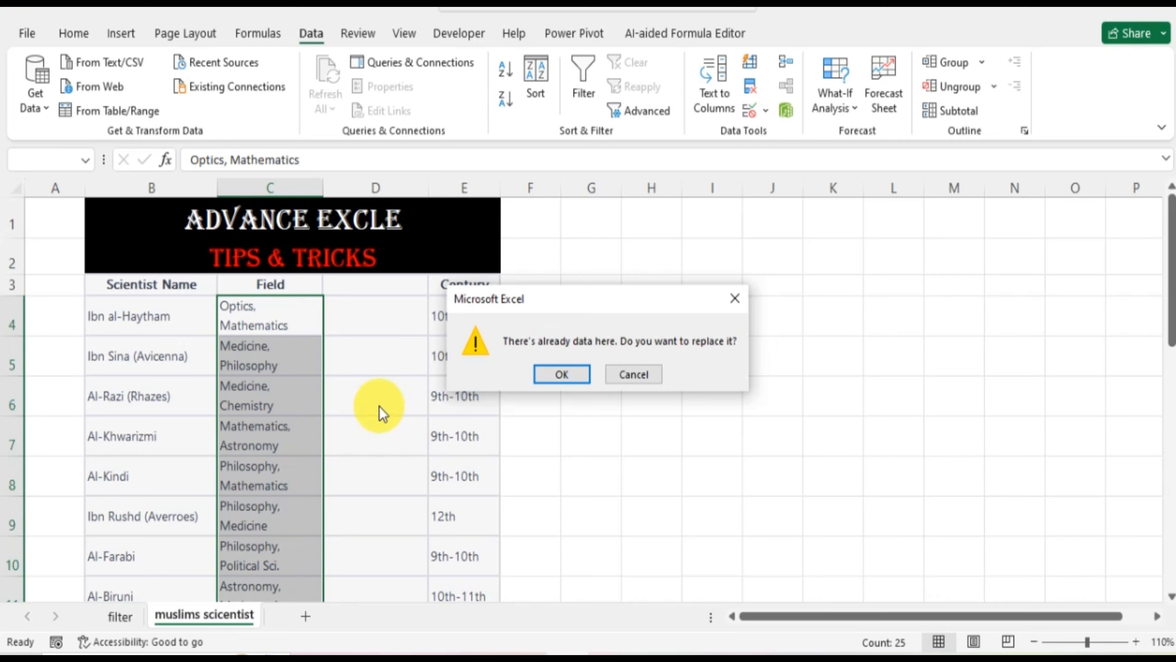
{"action": "left_click", "coordinate": [544, 370]}
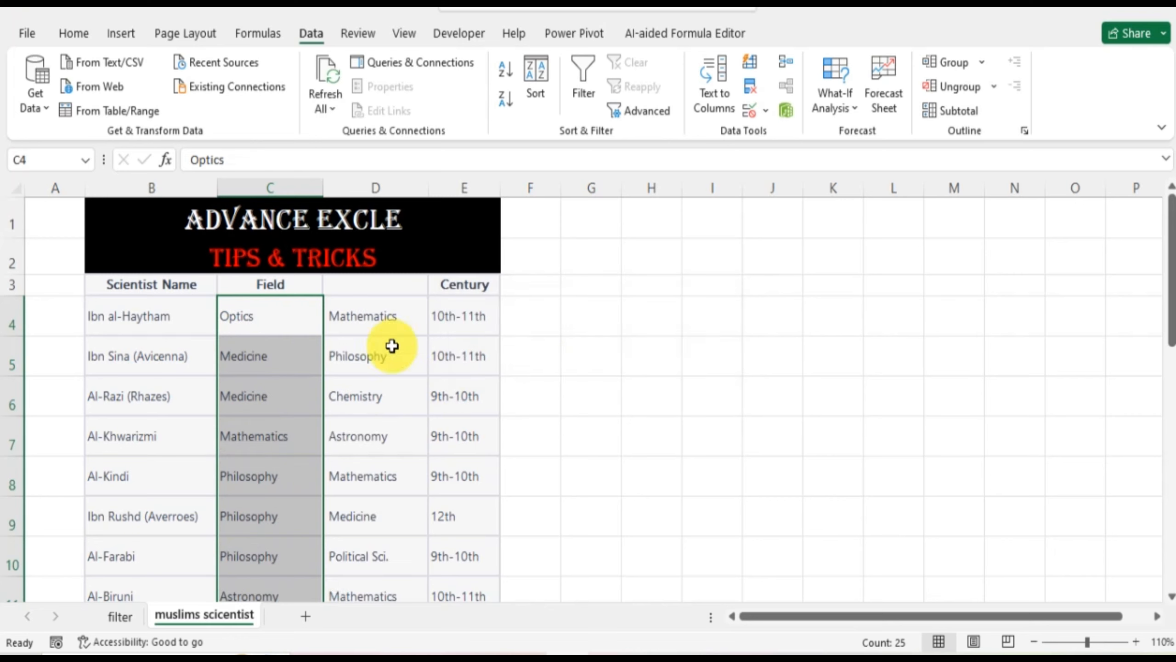
{"action": "left_click", "coordinate": [671, 436]}
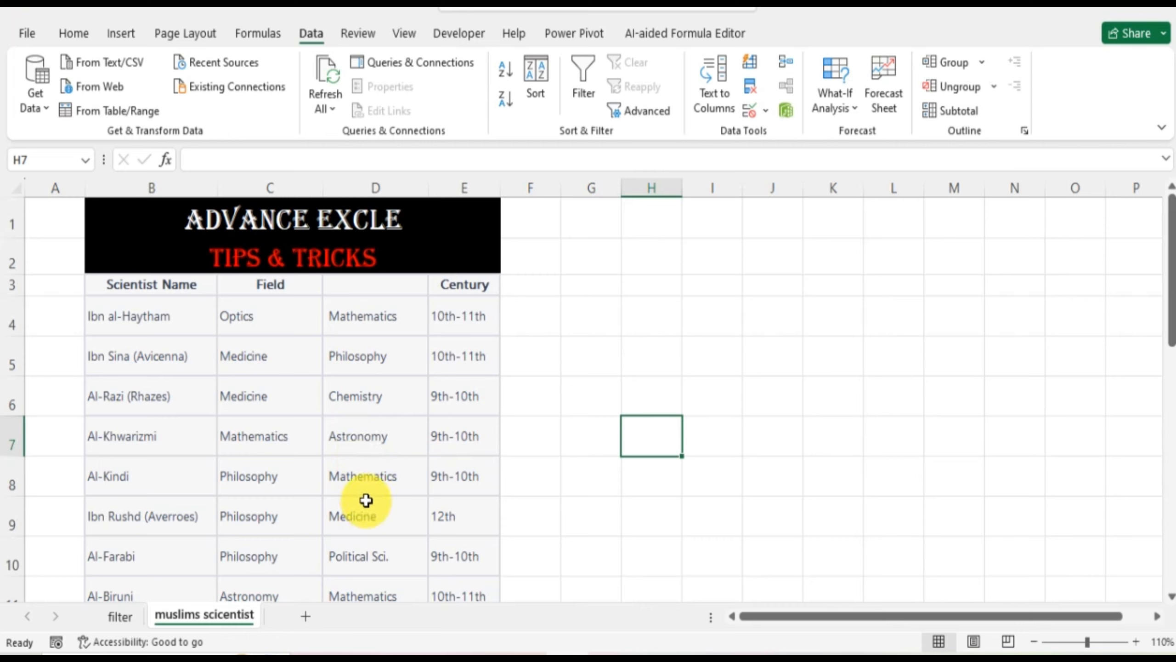
Start a delimited Text to Columns conversion on the Century values in E4:E28, using only a custom hyphen (-) delimiter
{"action": "left_click", "coordinate": [471, 325]}
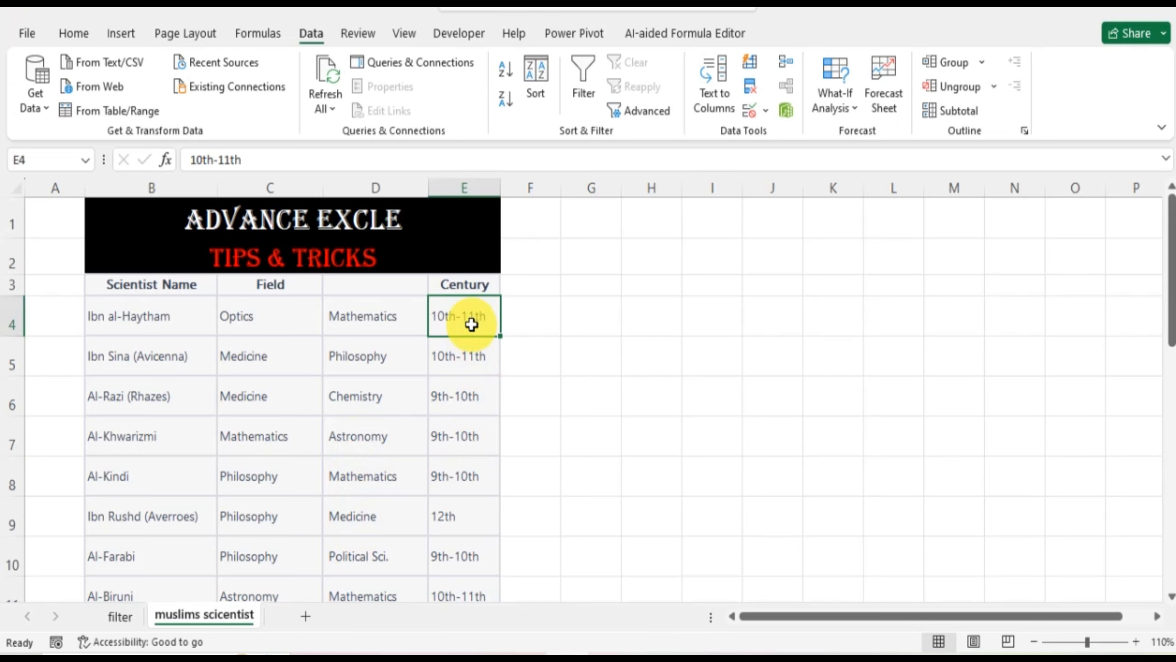
{"action": "key", "text": "ctrl+shift+Down"}
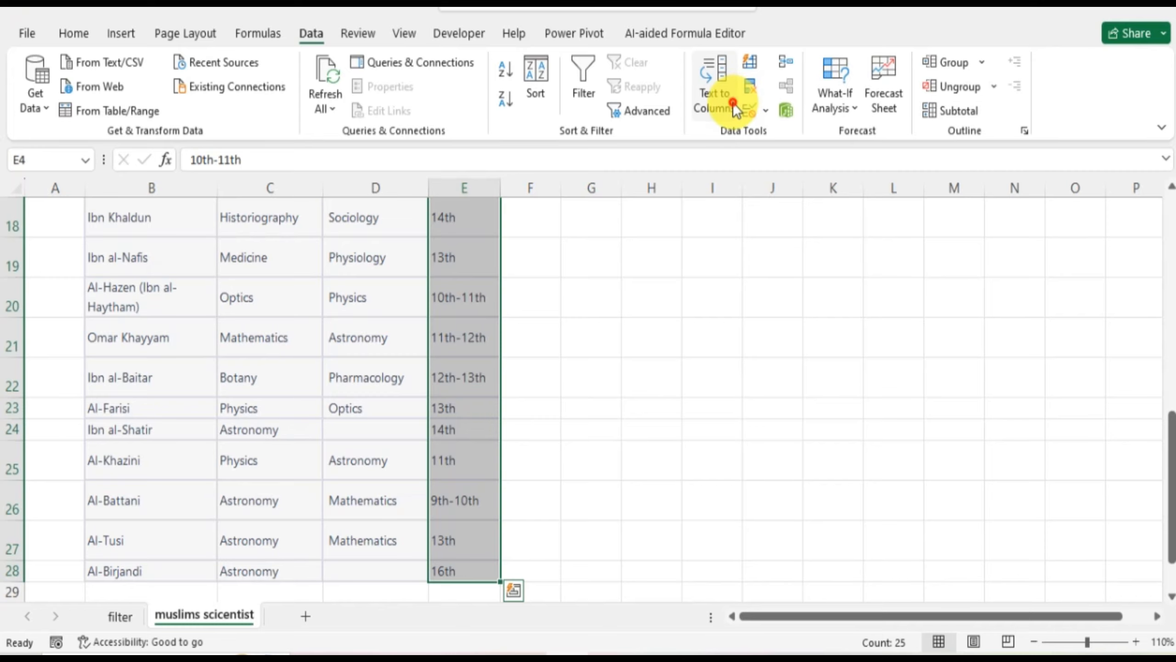
{"action": "left_click", "coordinate": [734, 102]}
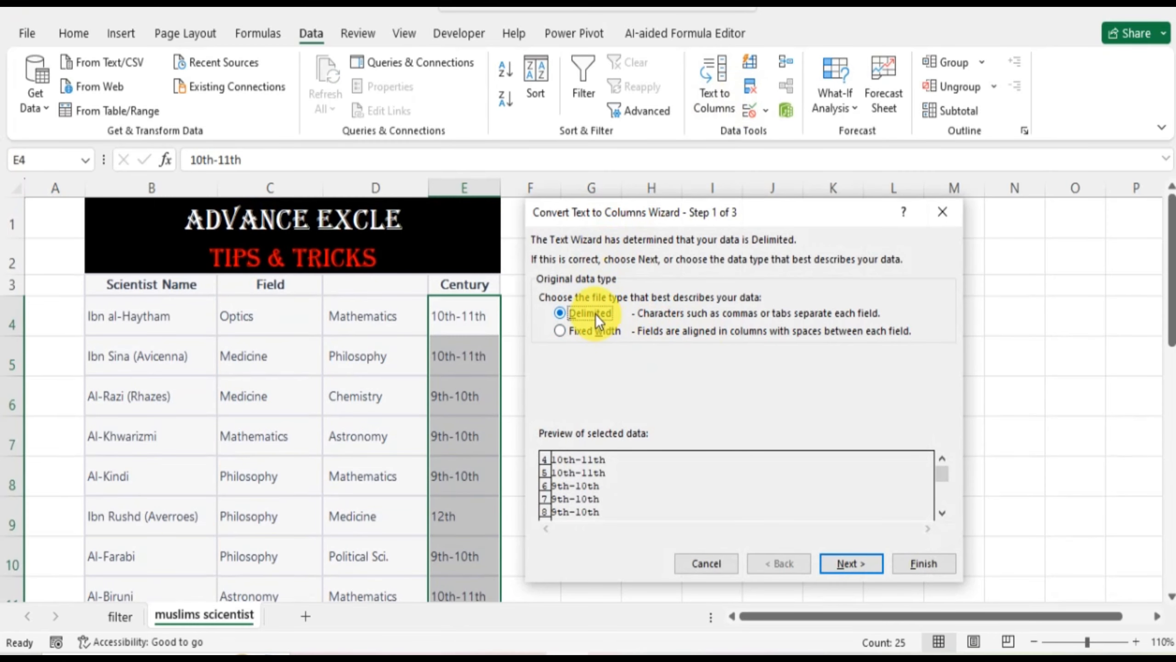
{"action": "left_click", "coordinate": [837, 562]}
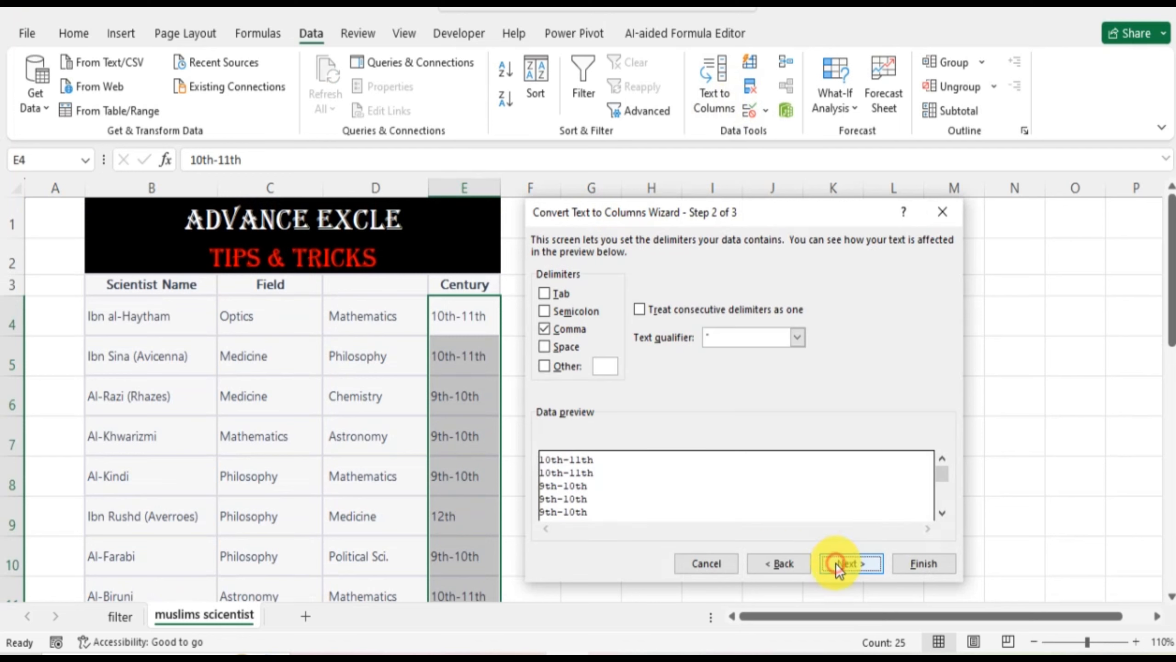
{"action": "left_click", "coordinate": [546, 367]}
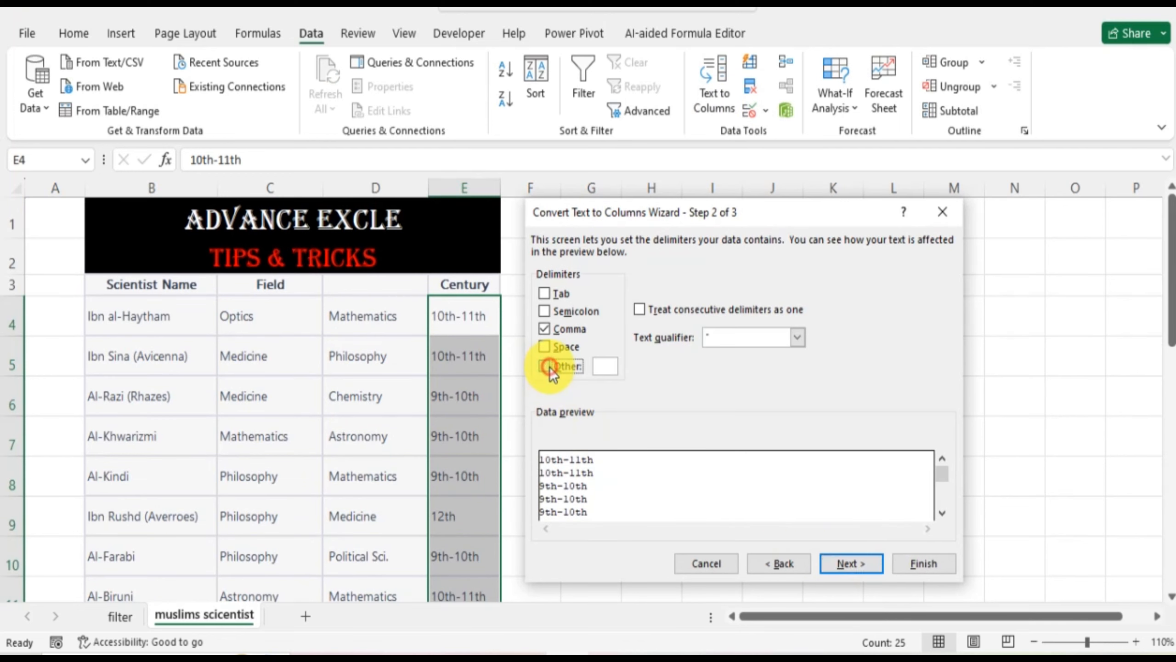
{"action": "left_click", "coordinate": [545, 328]}
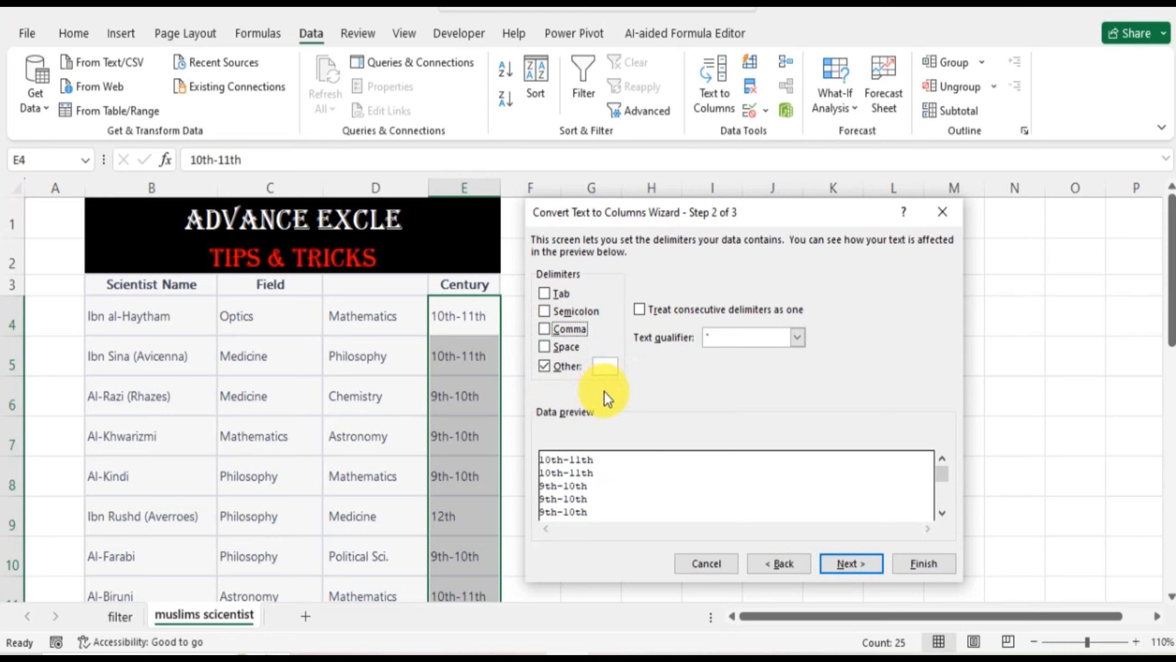
{"action": "left_click", "coordinate": [605, 366]}
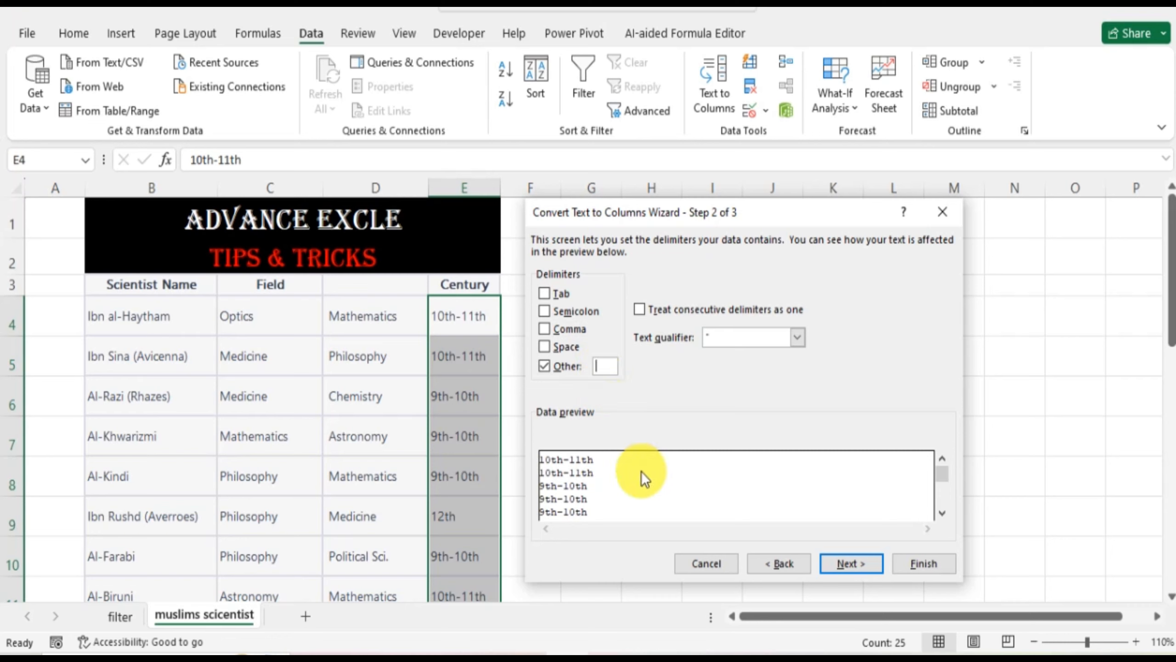
{"action": "type", "text": "-"}
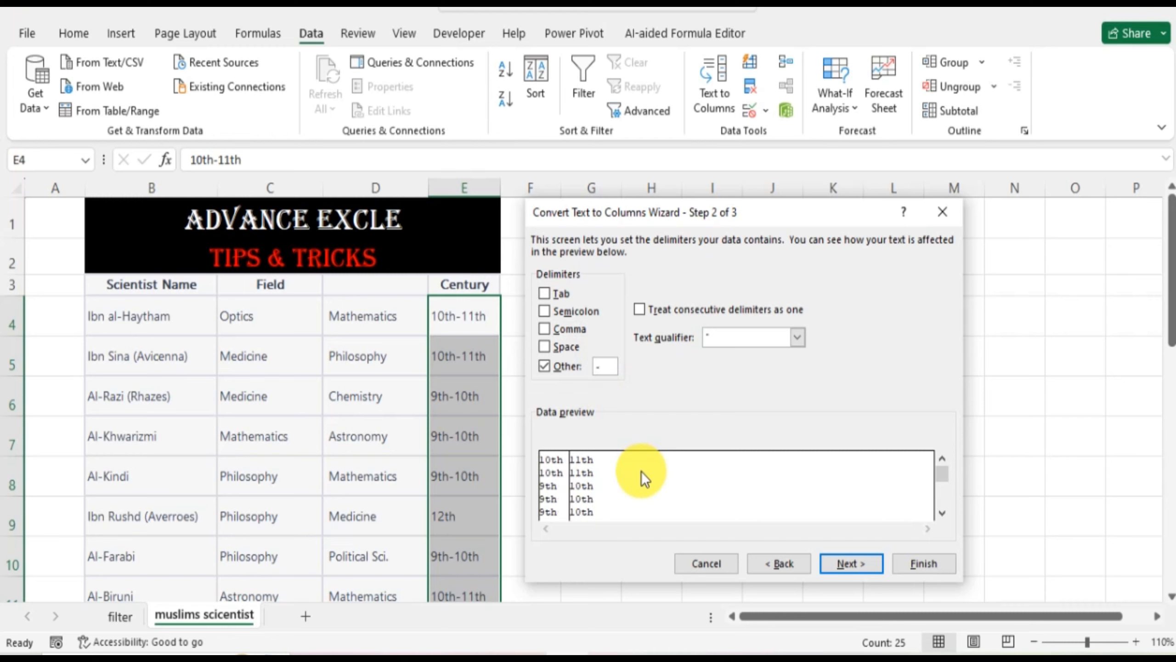
{"action": "left_click", "coordinate": [851, 566]}
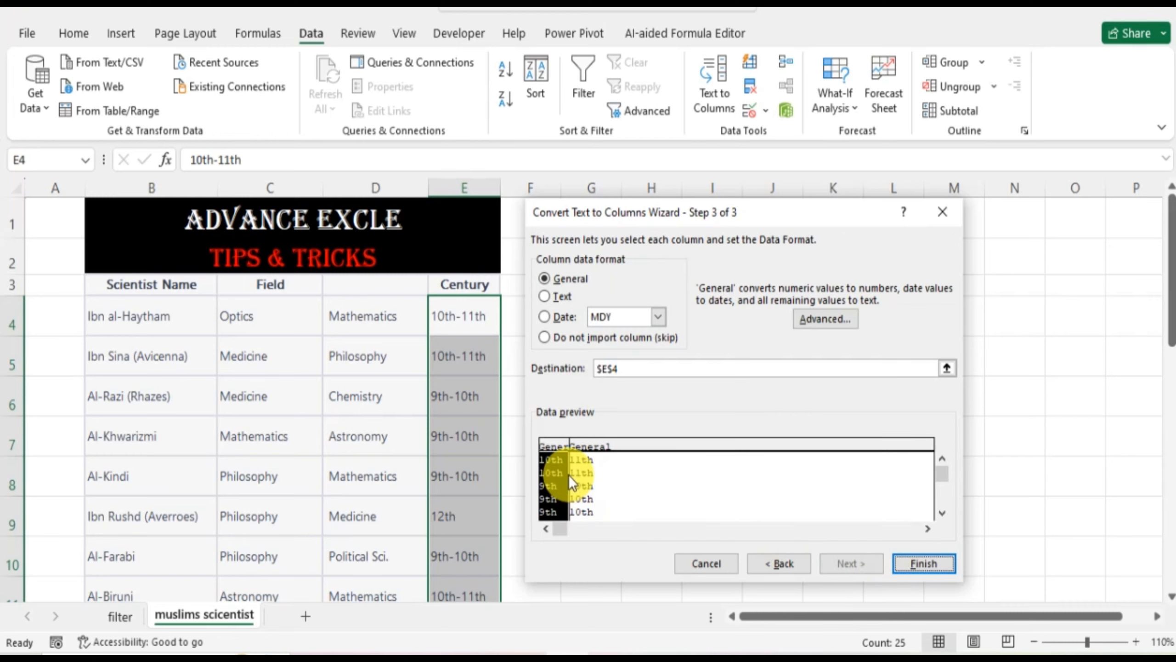
Format the first split Century column as Text and finish the conversion with destination E4
{"action": "left_click", "coordinate": [555, 298]}
{"action": "left_click", "coordinate": [950, 574]}
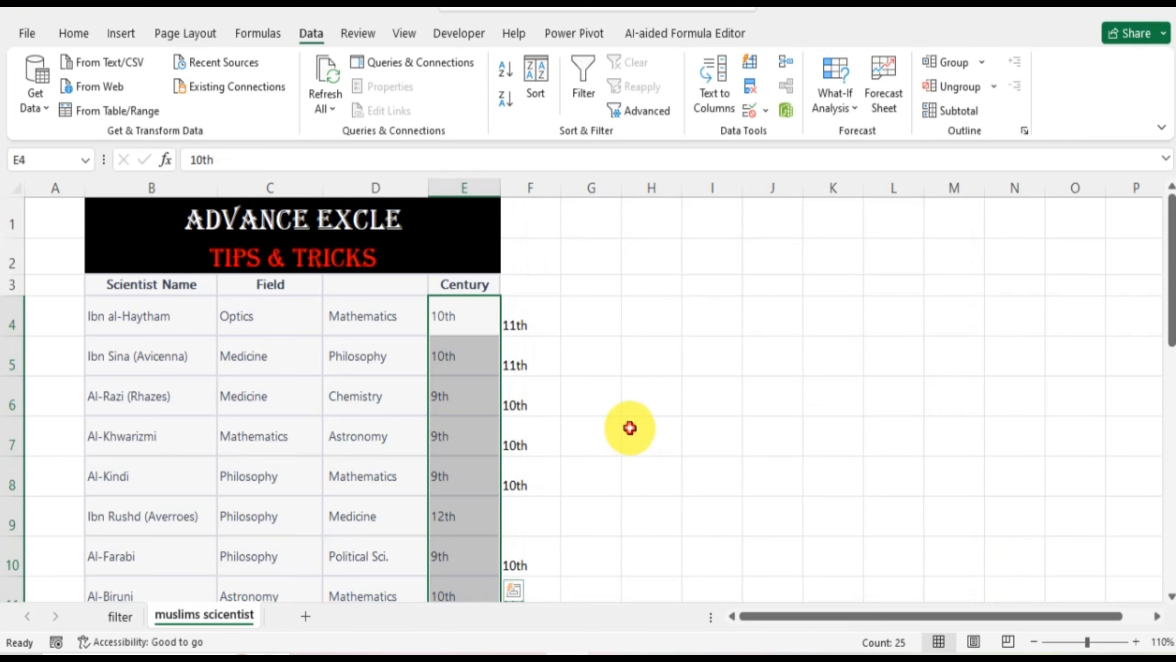
{"action": "left_click", "coordinate": [630, 429]}
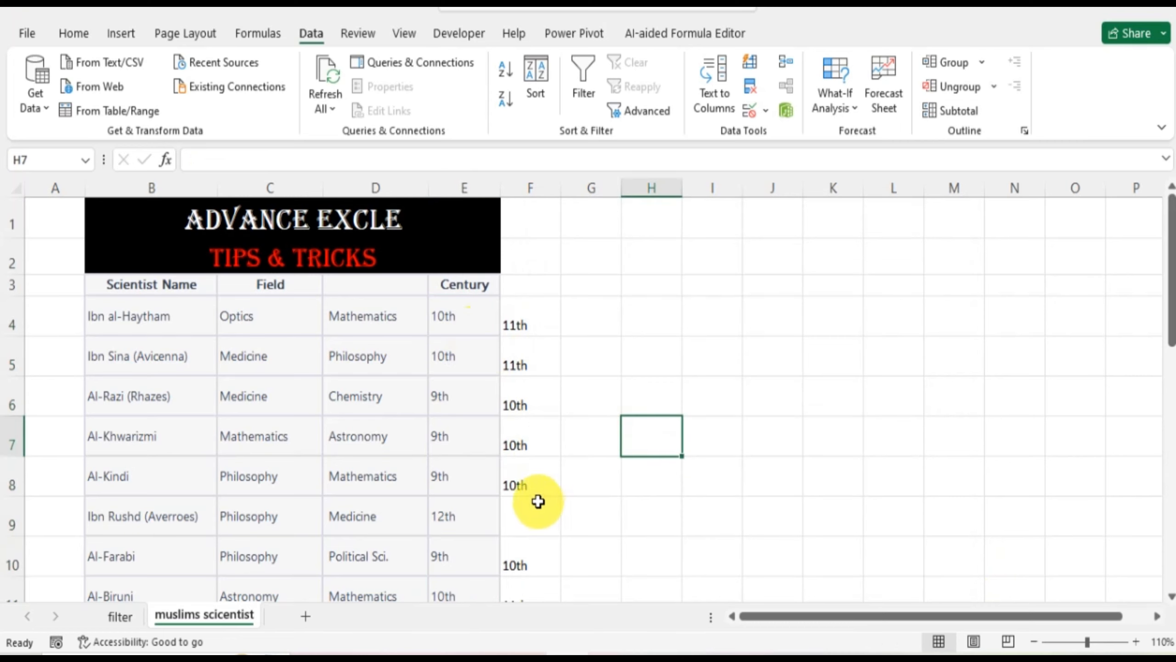
Examine the second part of the split Century values down column F
{"action": "left_click", "coordinate": [532, 486]}
{"action": "key", "text": "Down"}
{"action": "key", "text": "Down"}
{"action": "key", "text": "Down"}
{"action": "key", "text": "Down"}
{"action": "key", "text": "Down"}
{"action": "key", "text": "Down"}
{"action": "key", "text": "Down"}
{"action": "key", "text": "Down"}
{"action": "key", "text": "Down"}
{"action": "key", "text": "Down"}
{"action": "key", "text": "Down"}
{"action": "key", "text": "Down"}
{"action": "key", "text": "Down"}
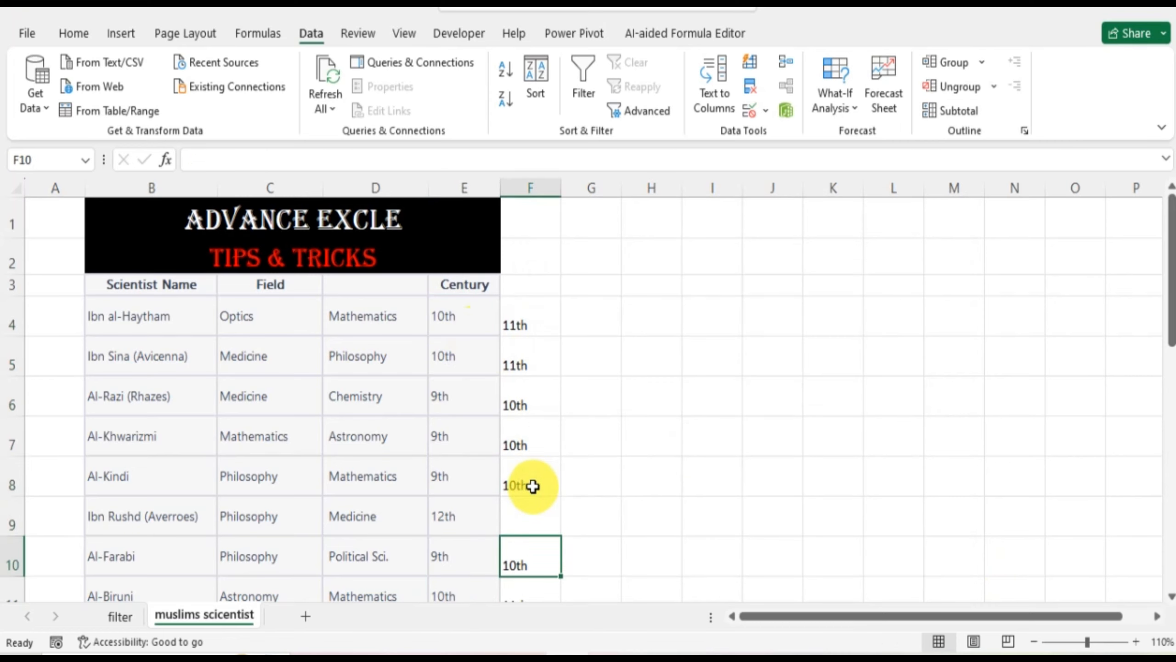
{"action": "key", "text": "Down"}
{"action": "key", "text": "Down"}
{"action": "key", "text": "Down"}
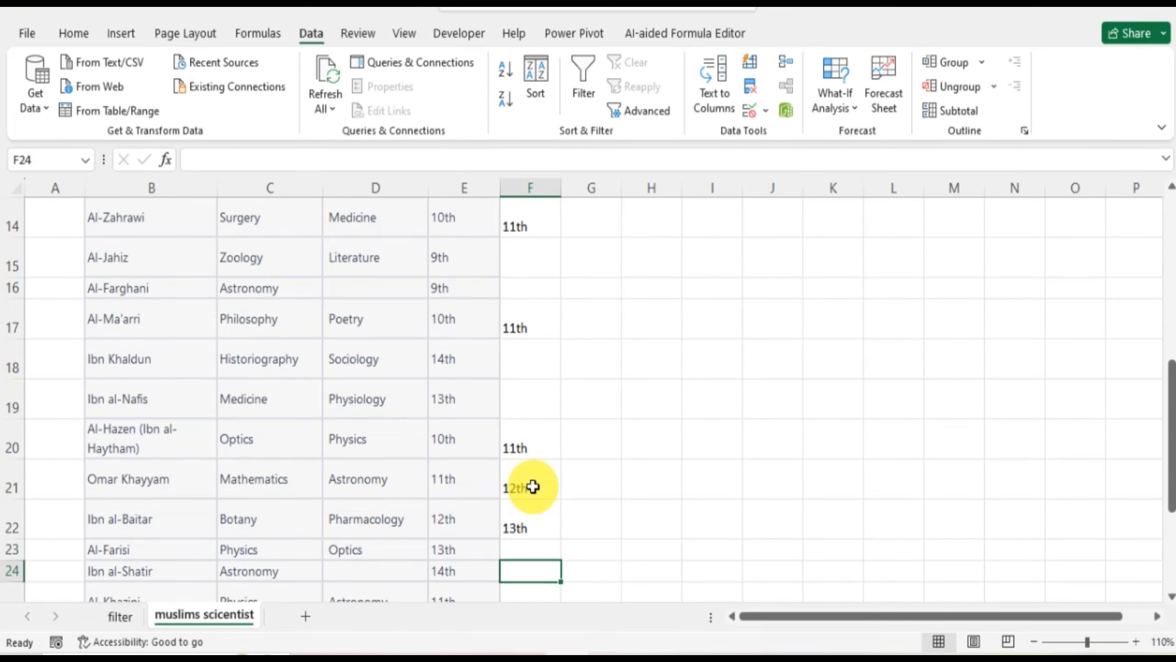